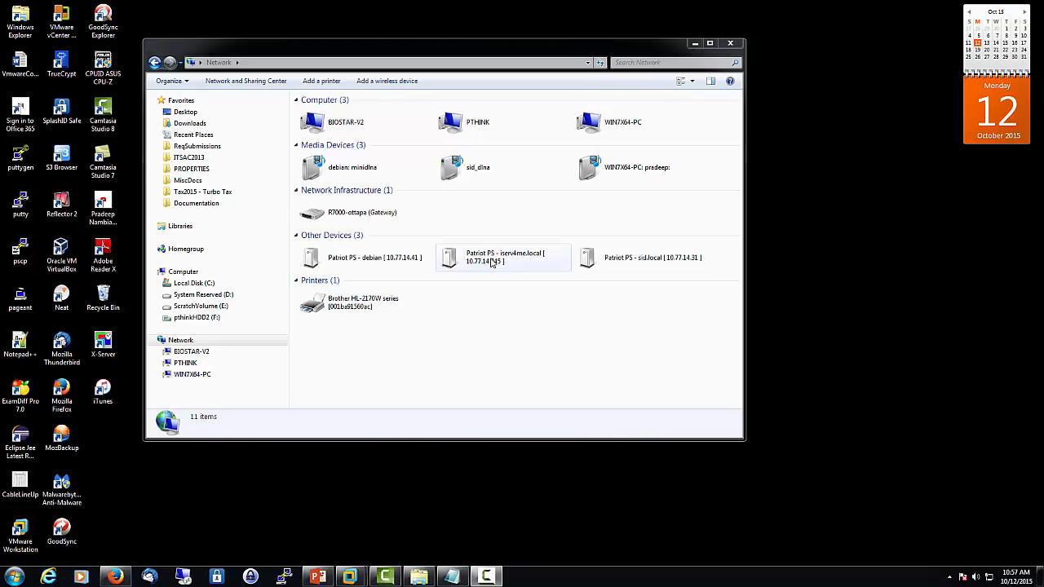
Open the iserv4me.local PPS Configuration Application, resize the Firefox window, and sign in
double_click(492, 262)
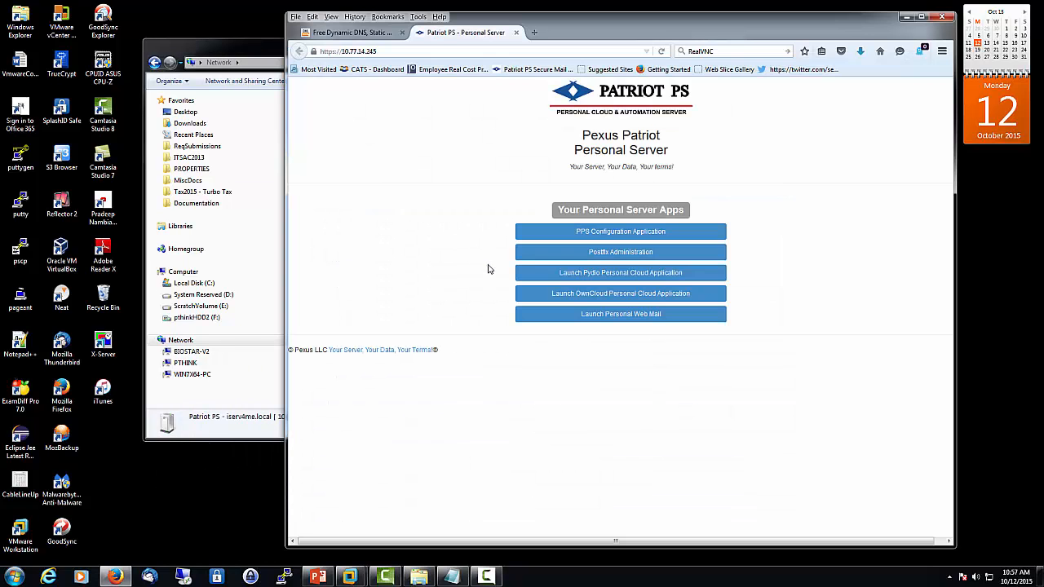
left_click(633, 235)
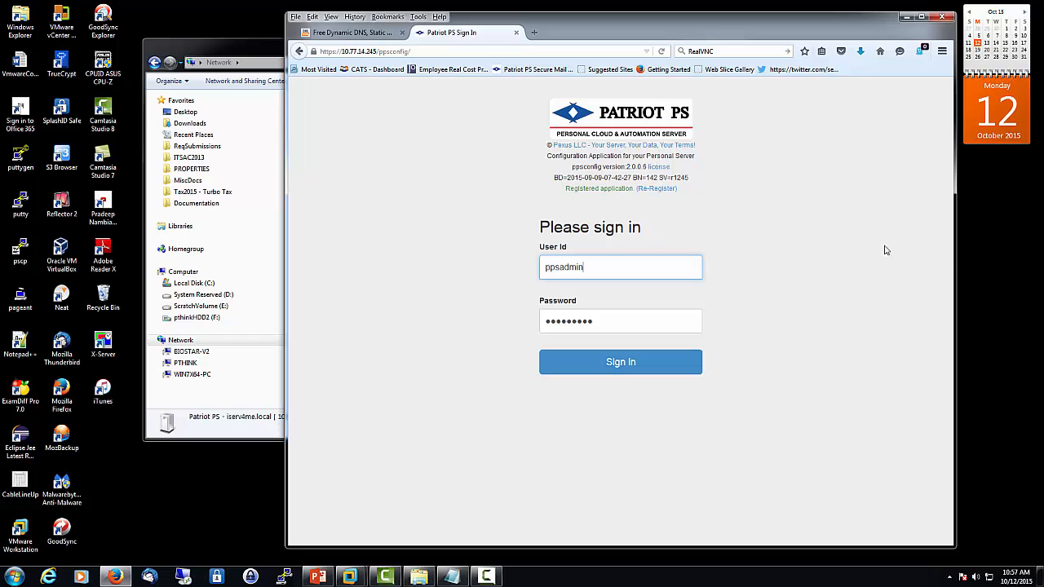
left_click_drag(958, 258, 819, 261)
left_click_drag(648, 25, 544, 13)
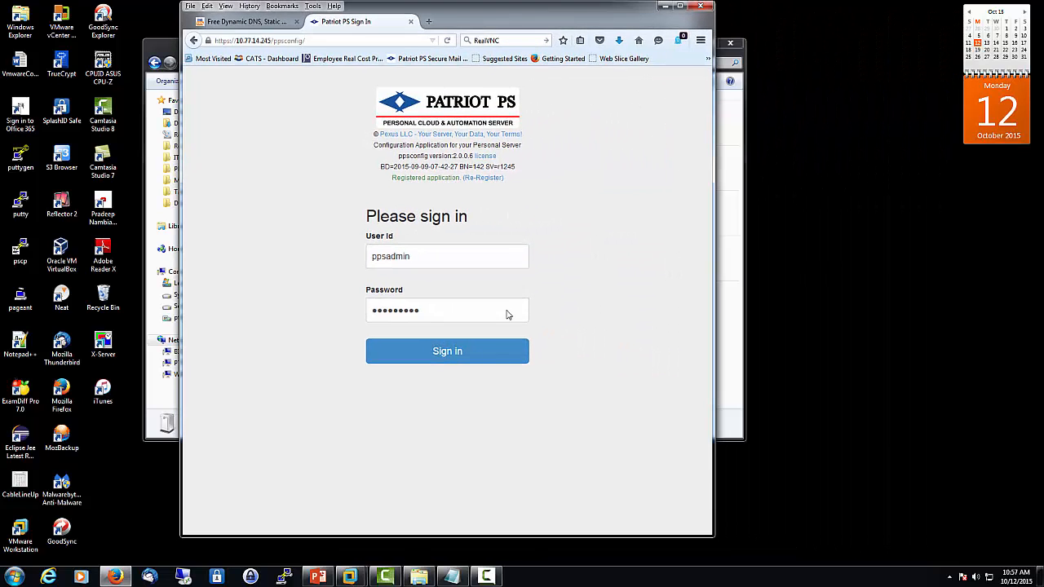
left_click(447, 353)
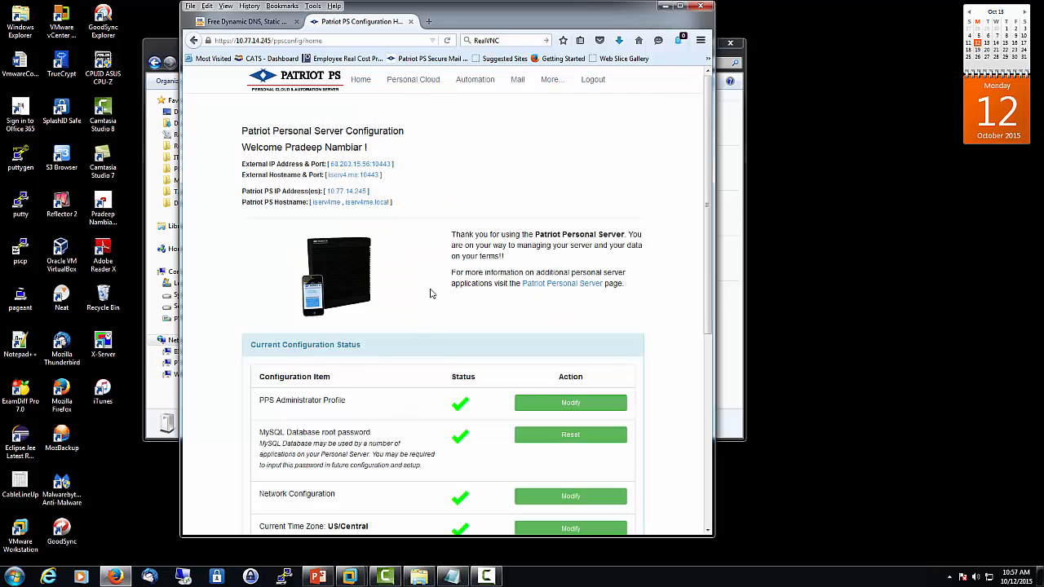
Scroll the status table down to the Configure Mail row and start its configuration
scroll(432, 291, "down", 3)
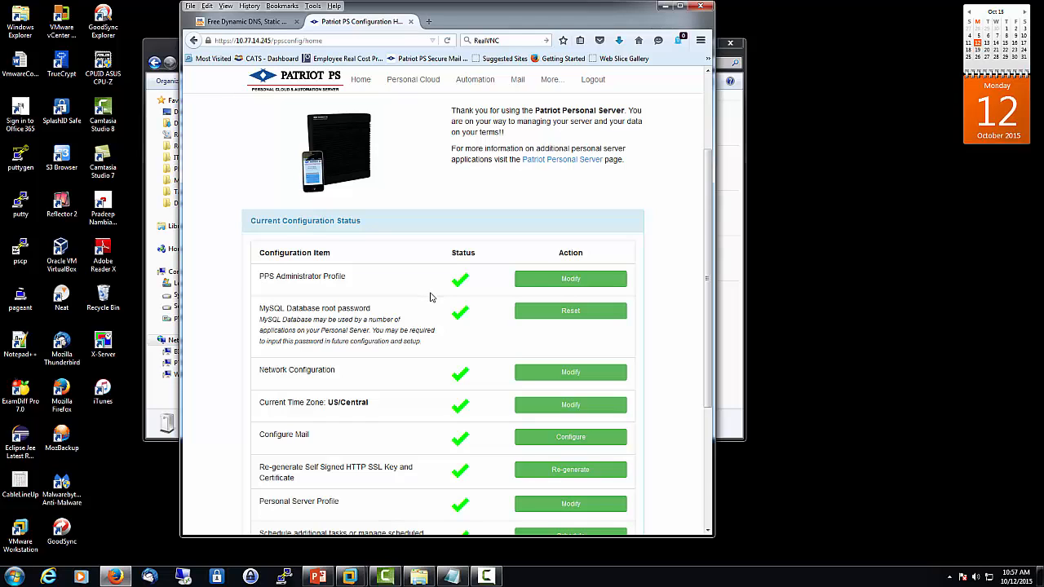
scroll(432, 296, "down", 3)
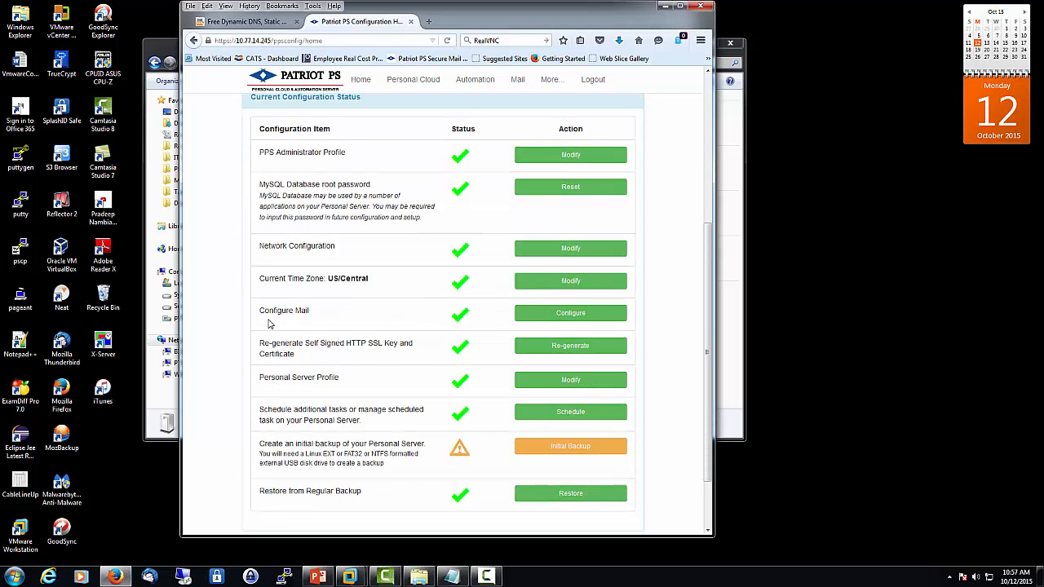
left_click(576, 316)
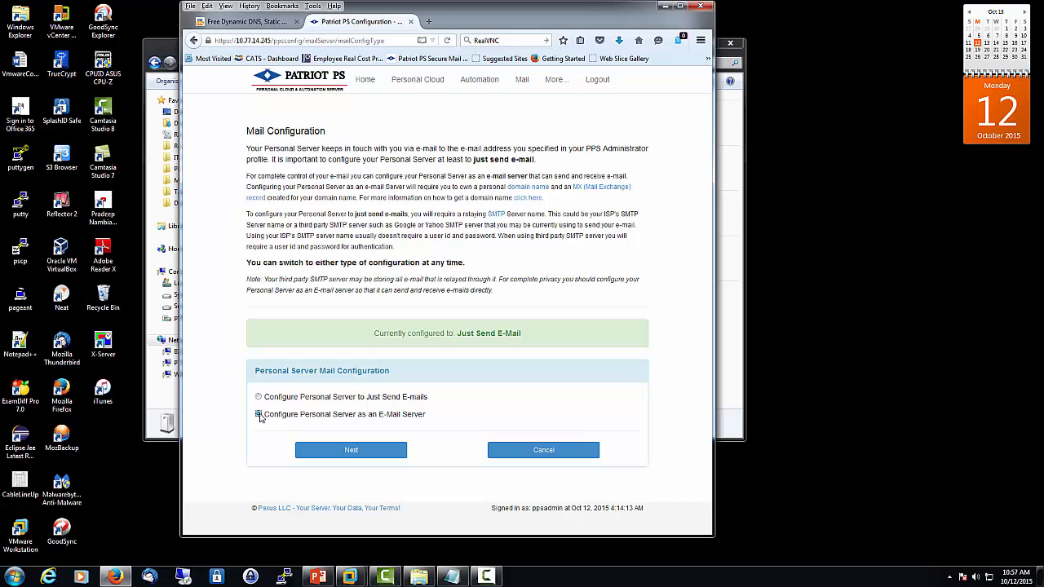
Choose the E-Mail Server option, enter domain 'iser4', and keep the found MX record mx.iserv4.me
left_click(259, 415)
left_click(366, 451)
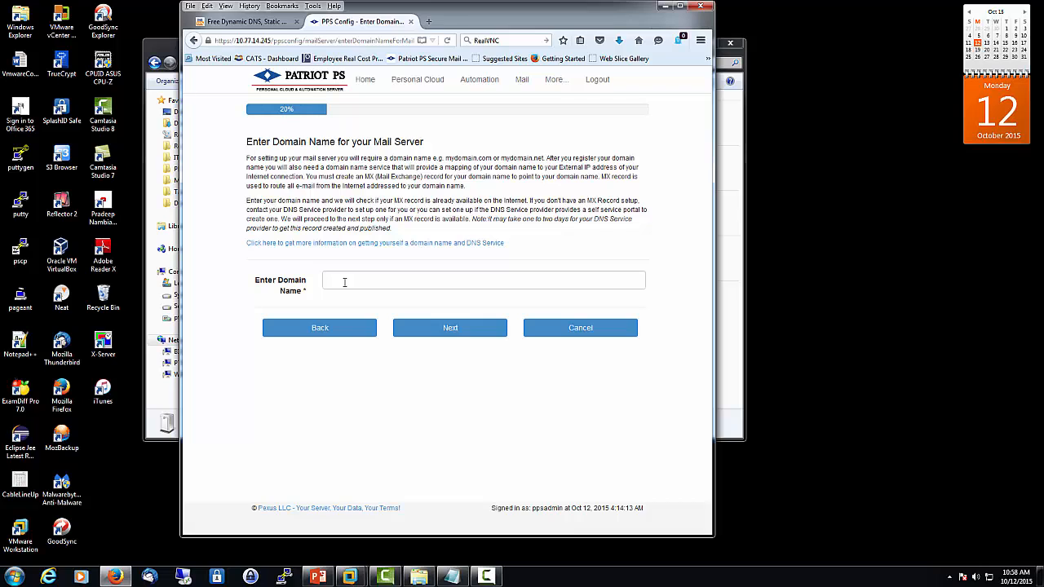
left_click(343, 283)
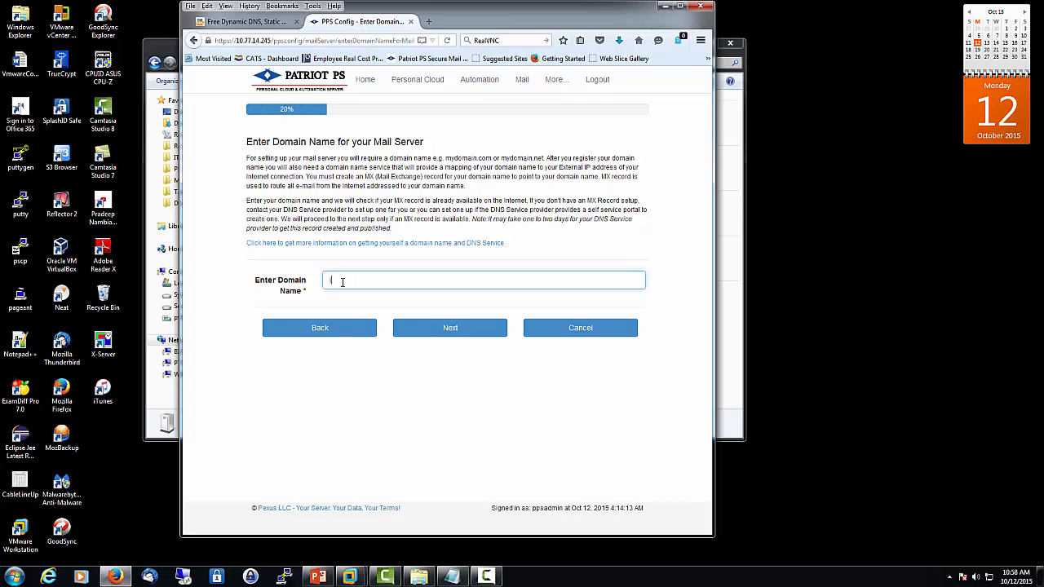
type("iser4")
left_click(465, 343)
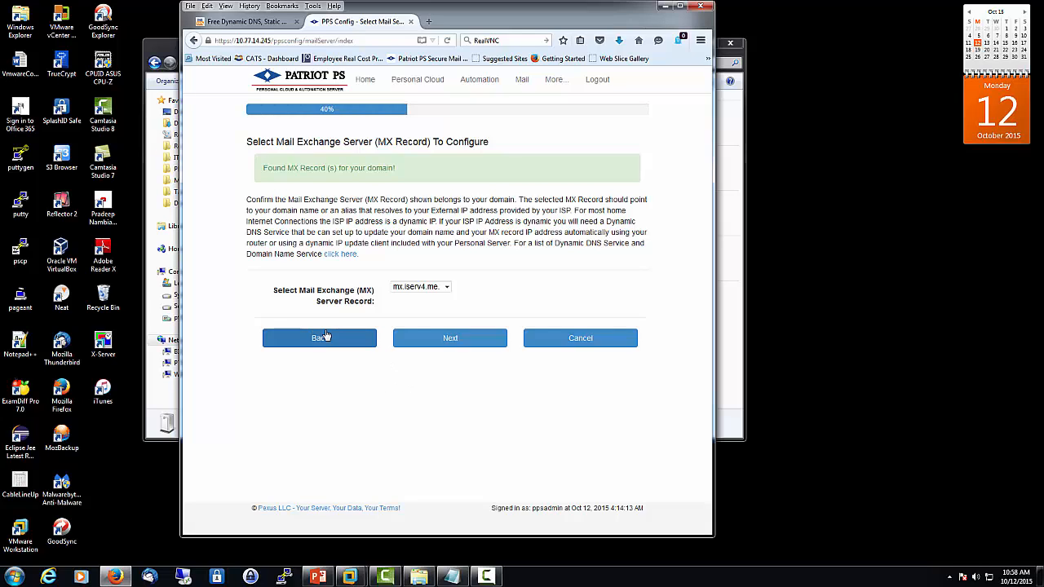
left_click(447, 290)
left_click(448, 293)
Accept the MX record and review outgoing options prefilled with mail.twc.com, port 25
left_click(484, 336)
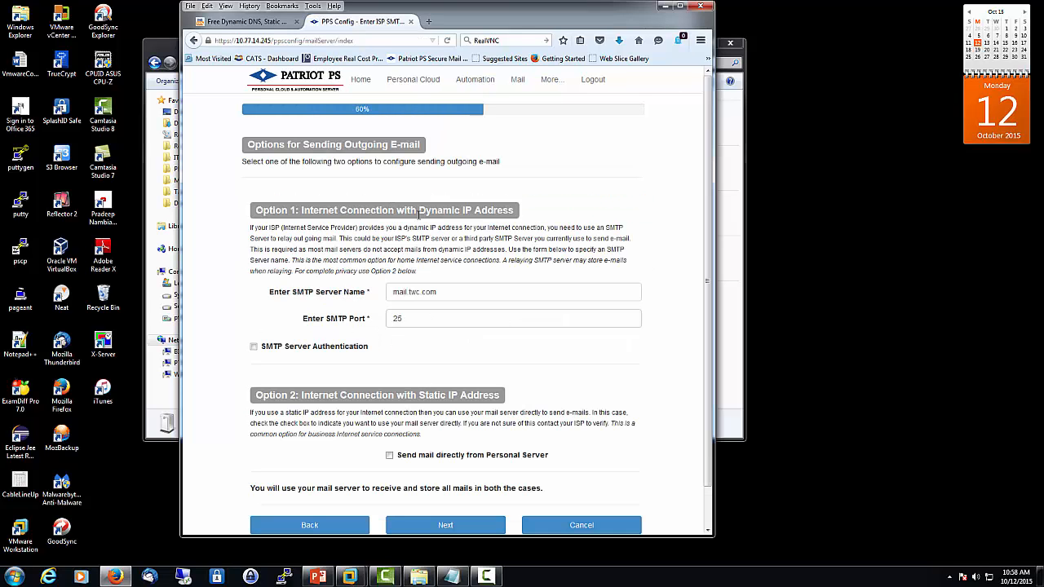
scroll(538, 253, "down", 1)
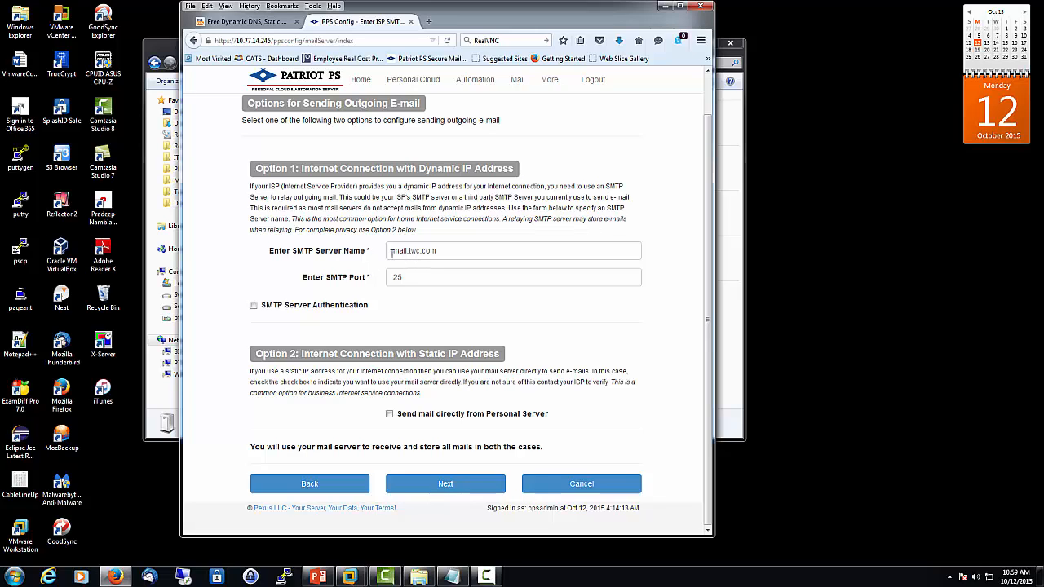
Keep SMTP server mail.twc.com on port 25 with authentication left off, and continue
left_click_drag(391, 250, 446, 250)
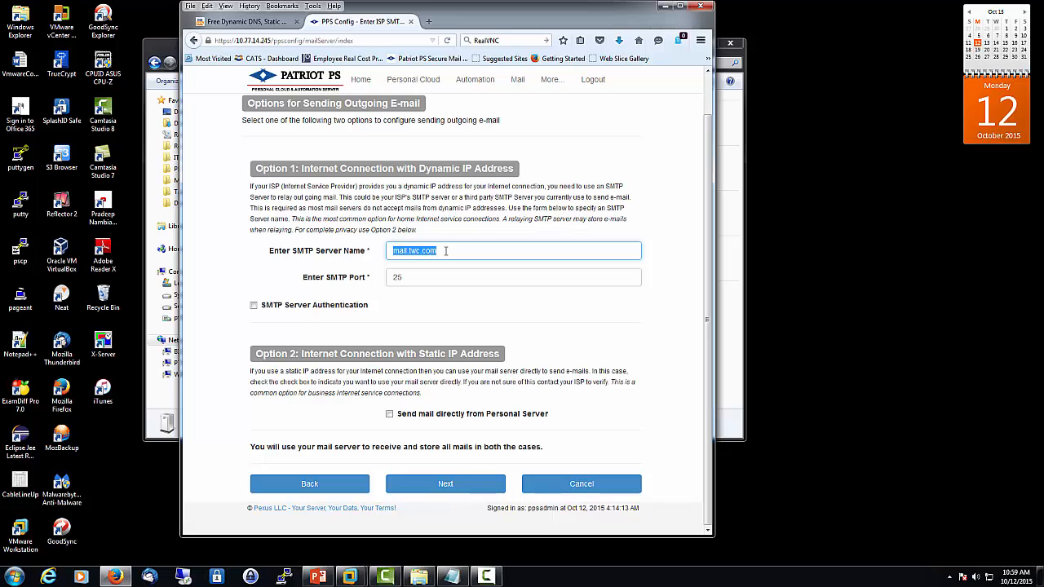
left_click(470, 248)
left_click(458, 278)
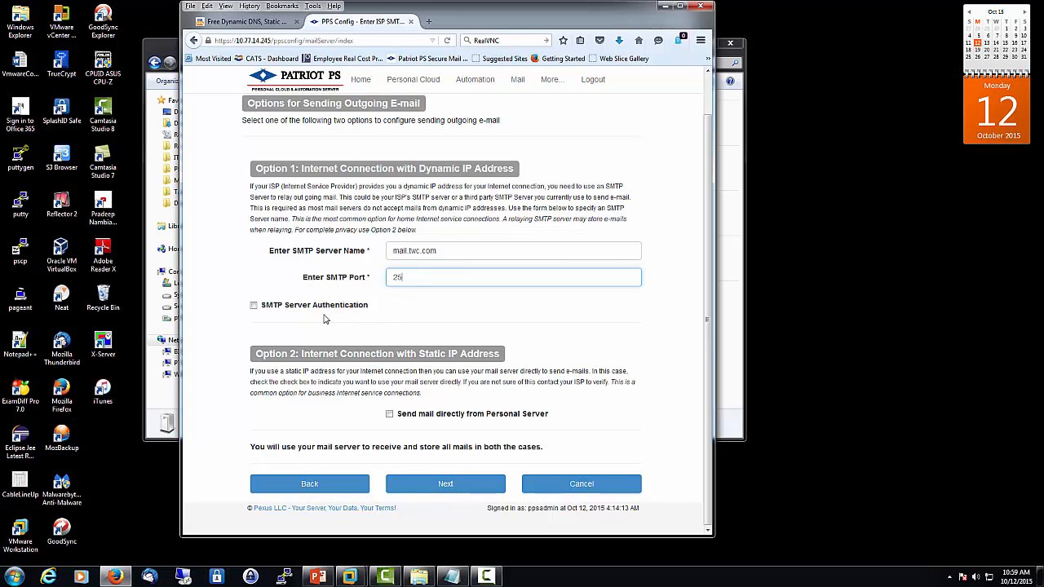
left_click(254, 306)
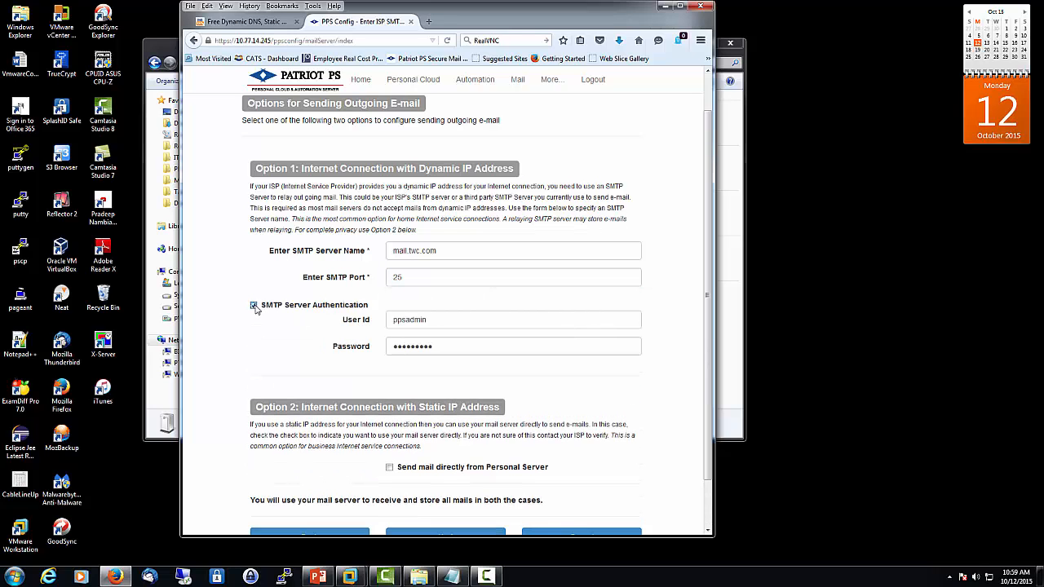
left_click(253, 306)
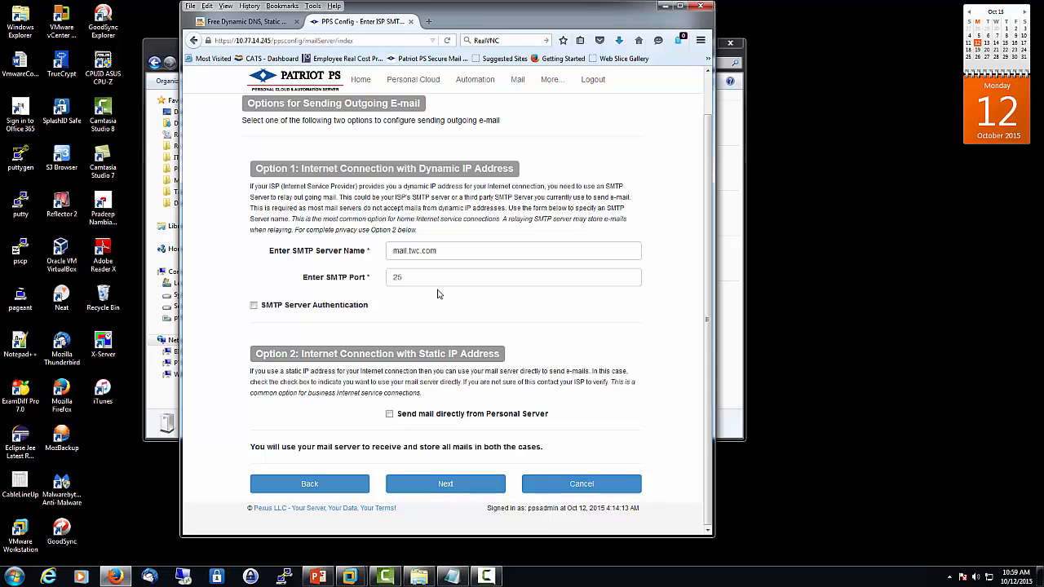
left_click(451, 492)
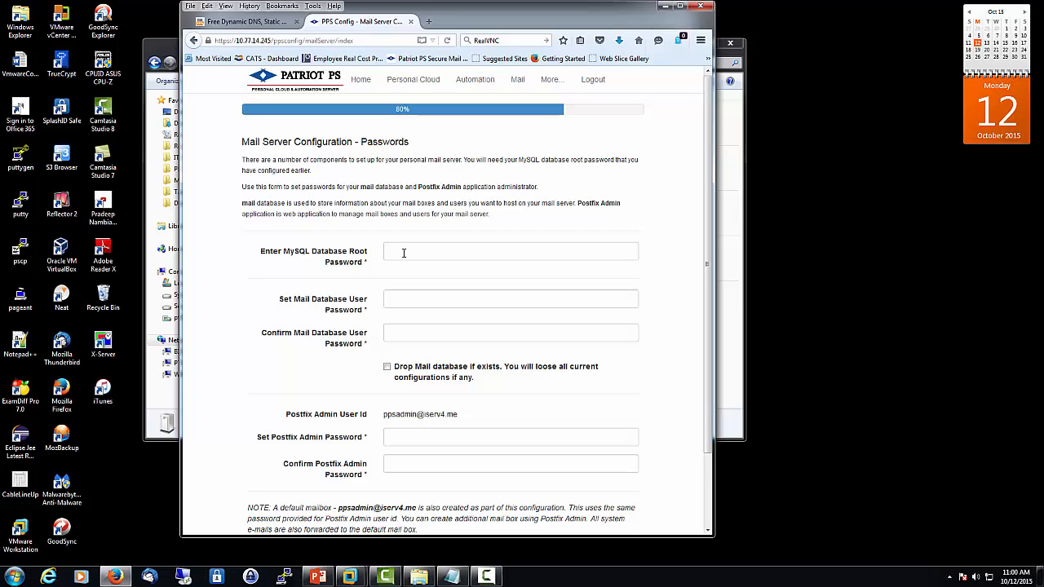
Enter the MySQL root password and the mail database user password, confirming the latter
left_click(405, 252)
type("••")
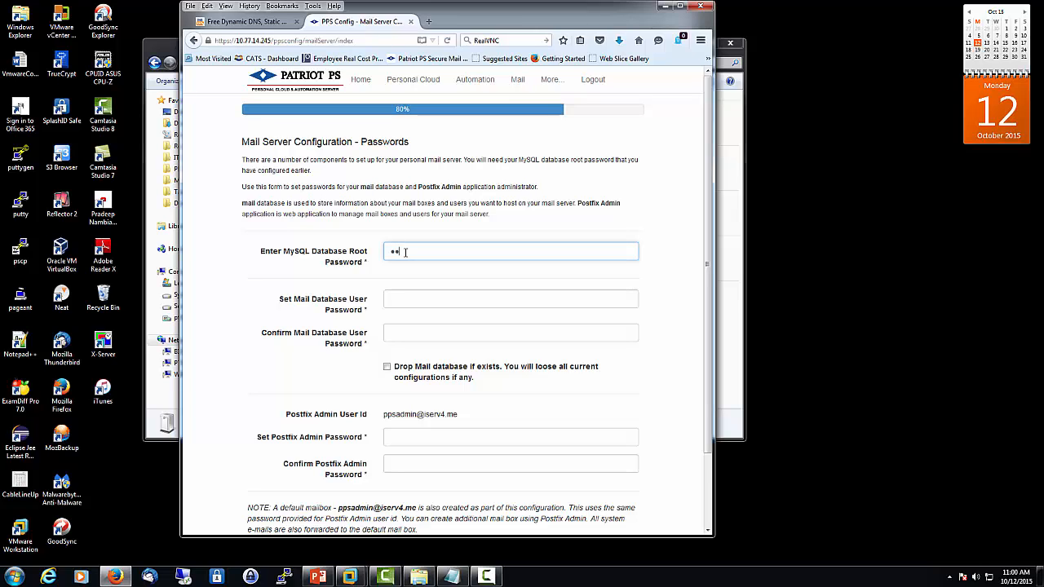
type("••••••••")
left_click(392, 298)
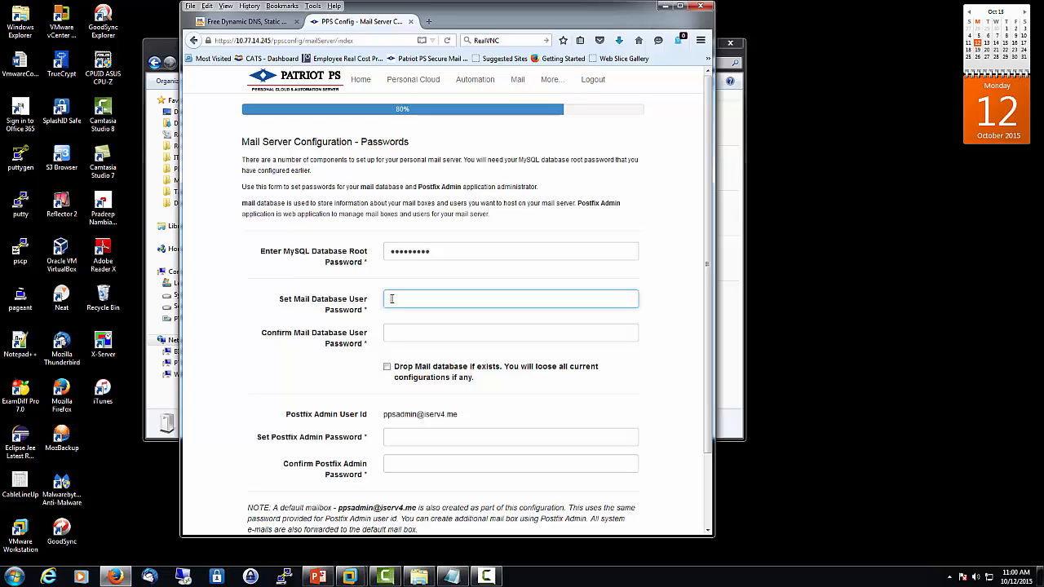
type("••••••••")
key("Tab")
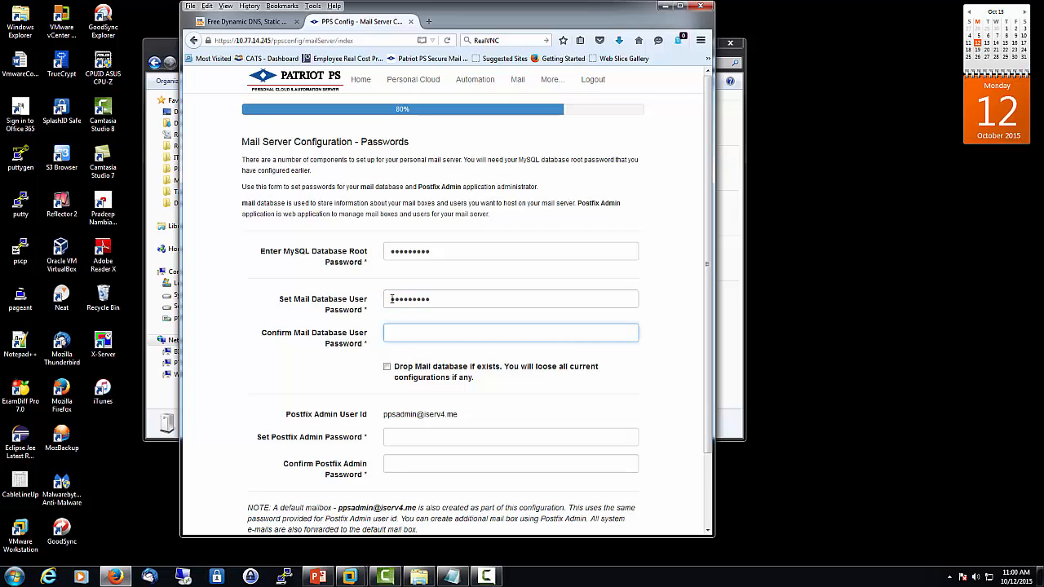
type("•••••••••")
scroll(632, 328, "down", 1)
scroll(632, 328, "down", 1)
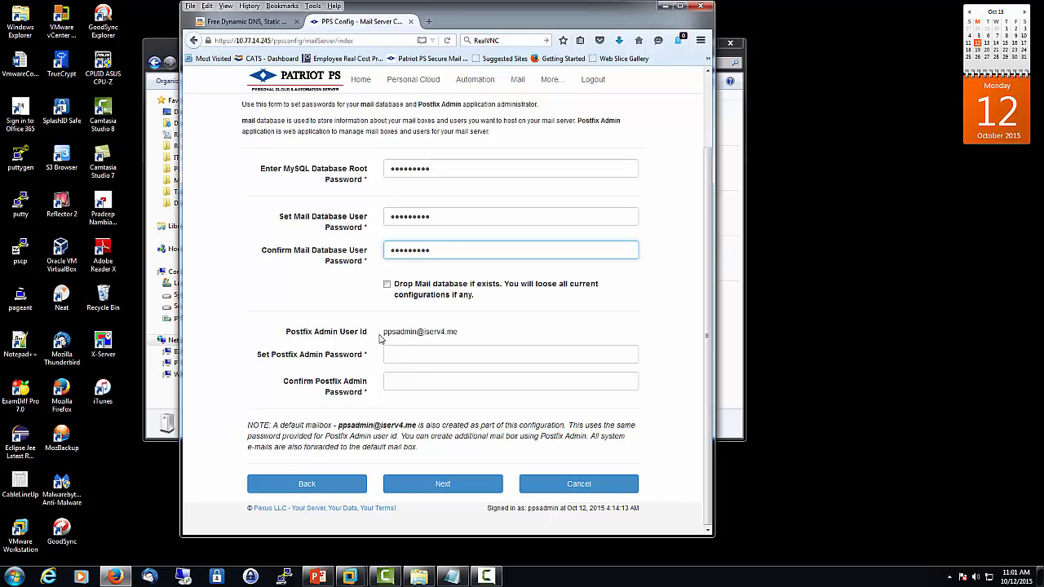
Enter and confirm the Postfix Admin password, then submit the Passwords page
left_click_drag(384, 331, 462, 335)
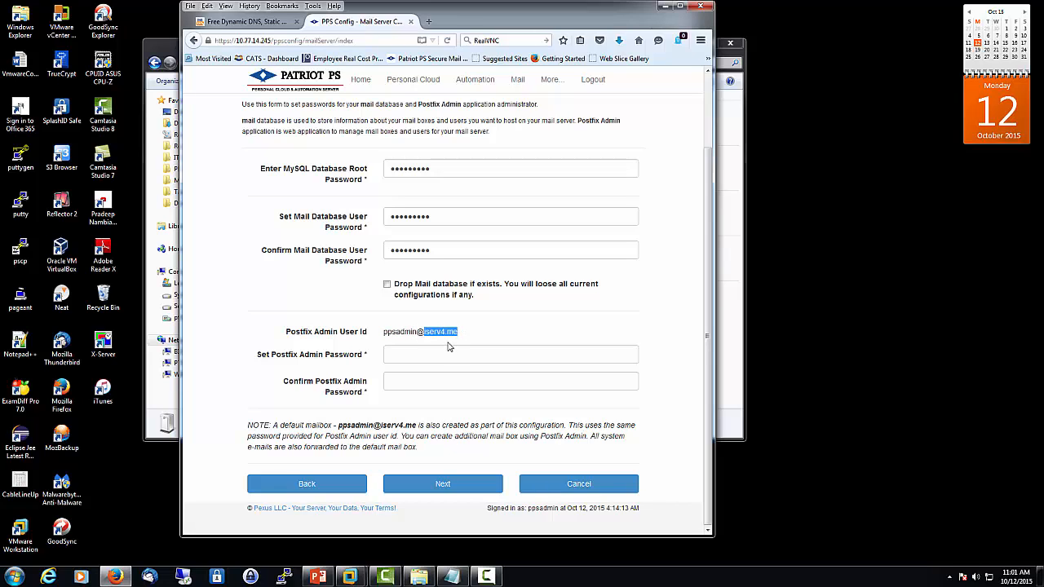
left_click(406, 354)
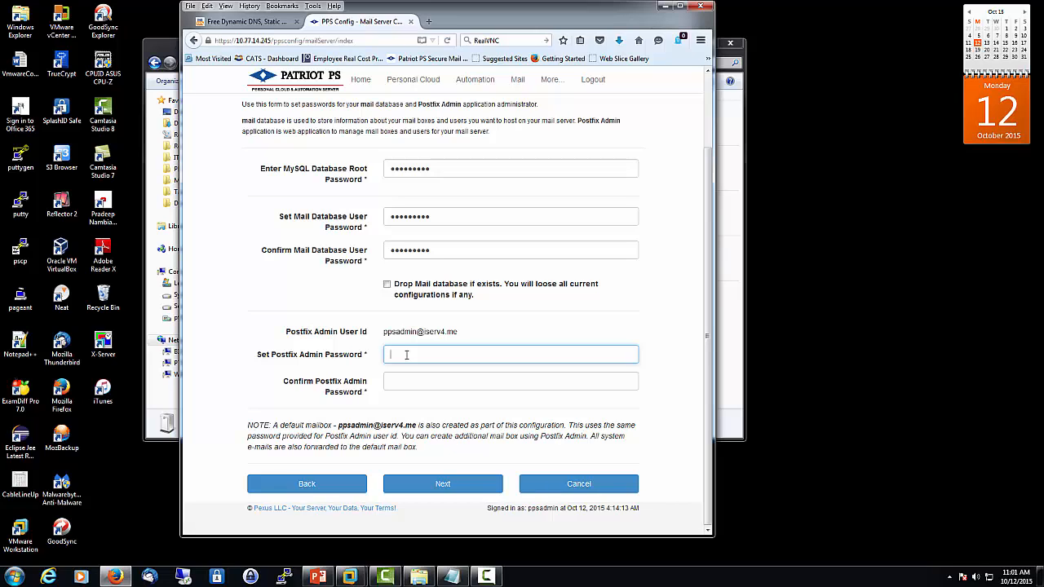
type("•••••••••")
key("Tab")
type("•••••••")
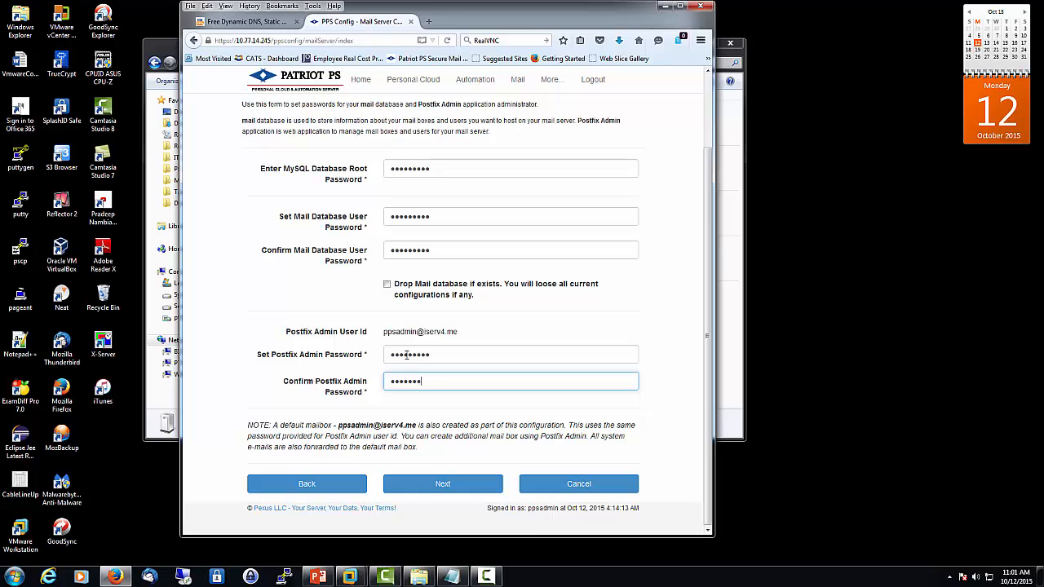
type("••")
left_click(437, 485)
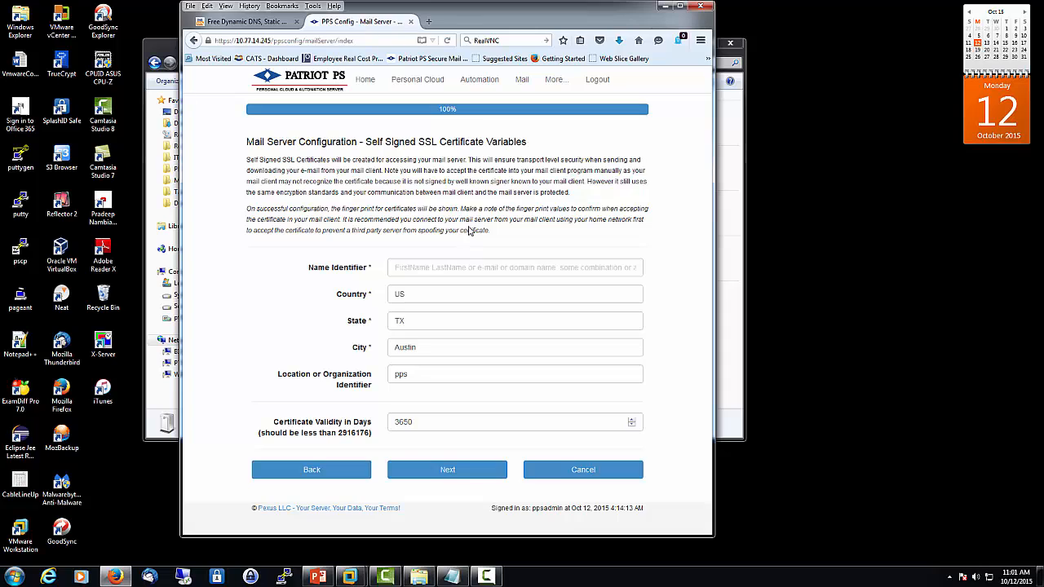
Enter the owner's full name as Name Identifier and MyPersonalServer as the organization identifier
left_click(404, 266)
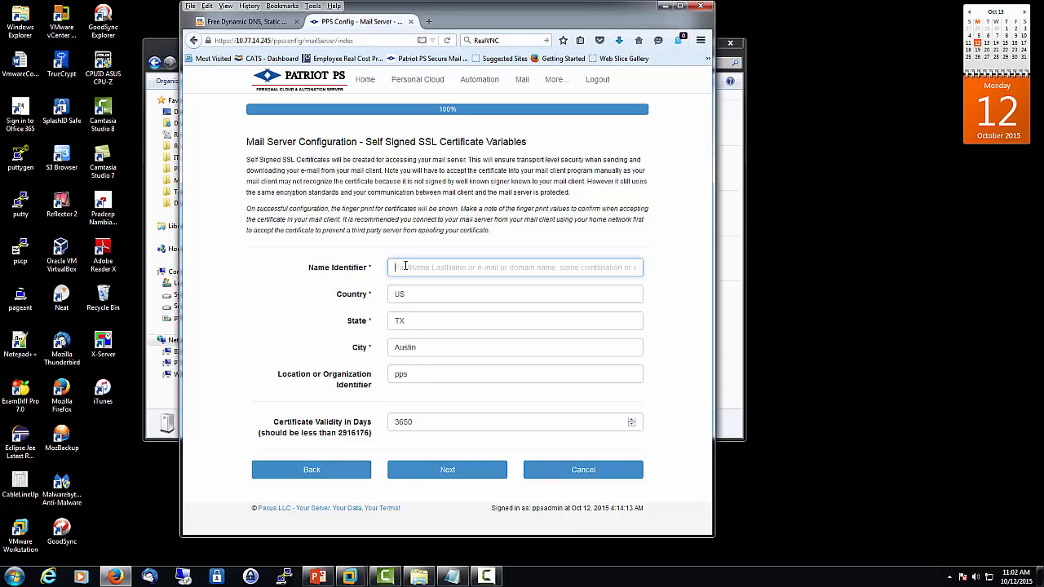
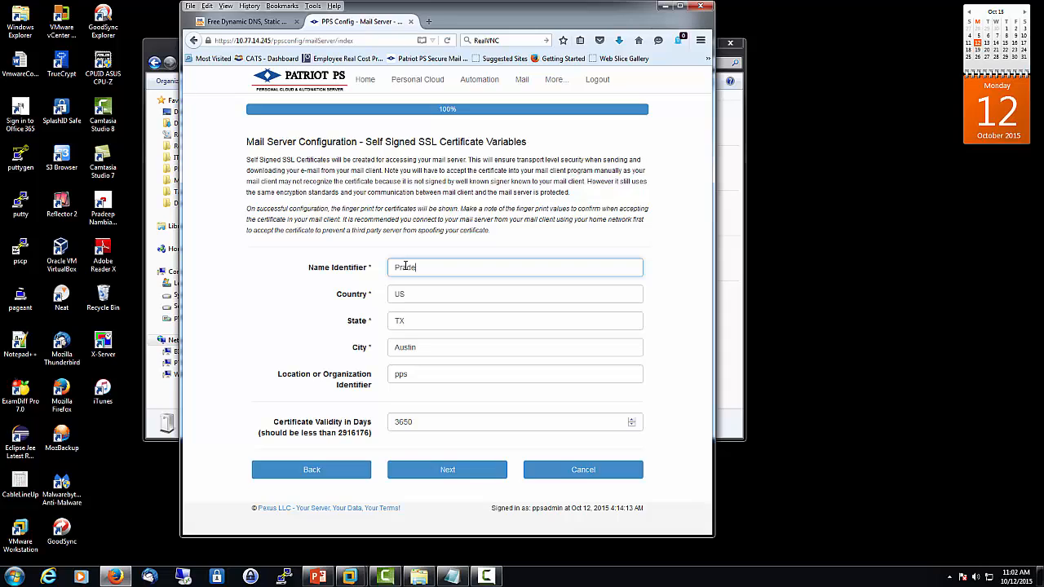
double_click(418, 376)
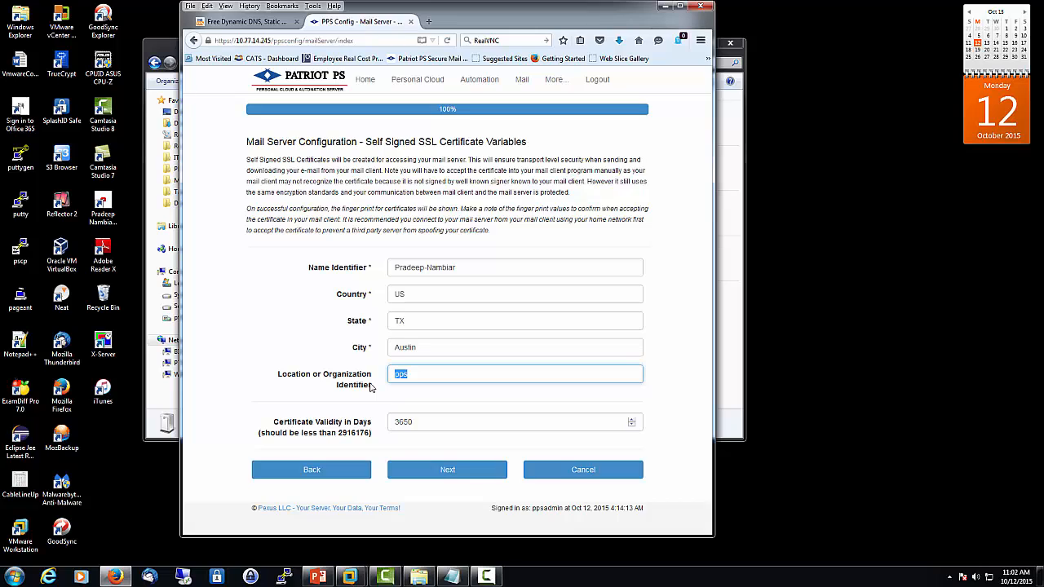
type("MyPersonalServer")
Continue to the Submit summary and scroll through the mail and SSL values for iserv4.me
left_click(465, 473)
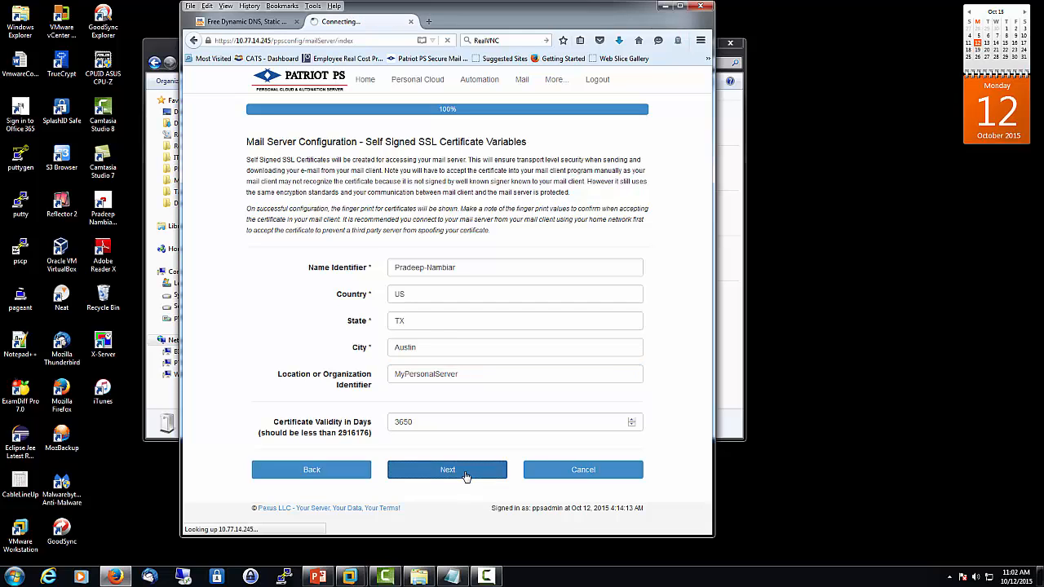
scroll(484, 366, "down", 1)
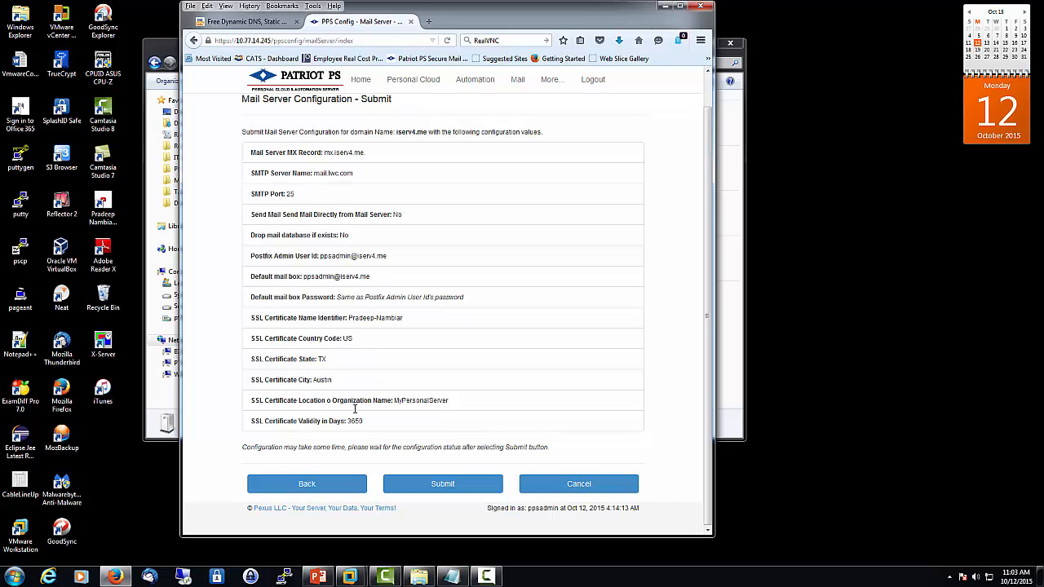
Submit the mail server configuration and wait for the success status page
left_click(443, 484)
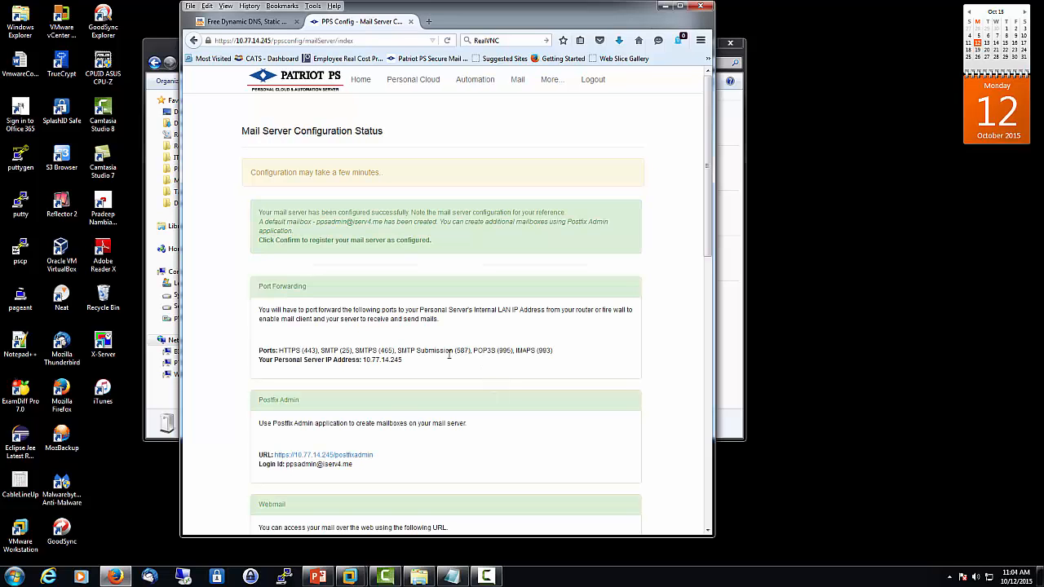
scroll(499, 278, "down", 2)
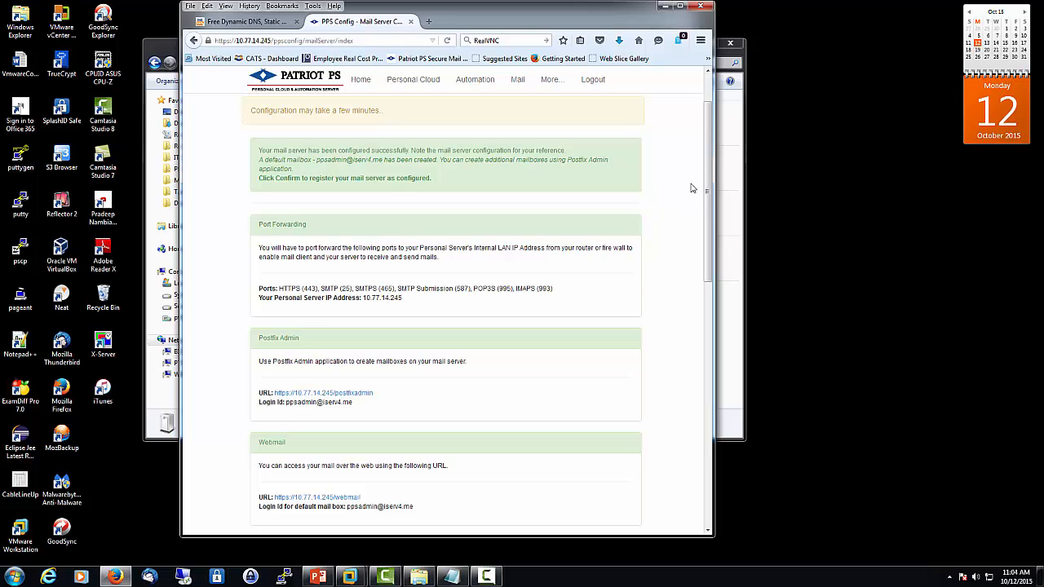
left_click_drag(707, 196, 722, 464)
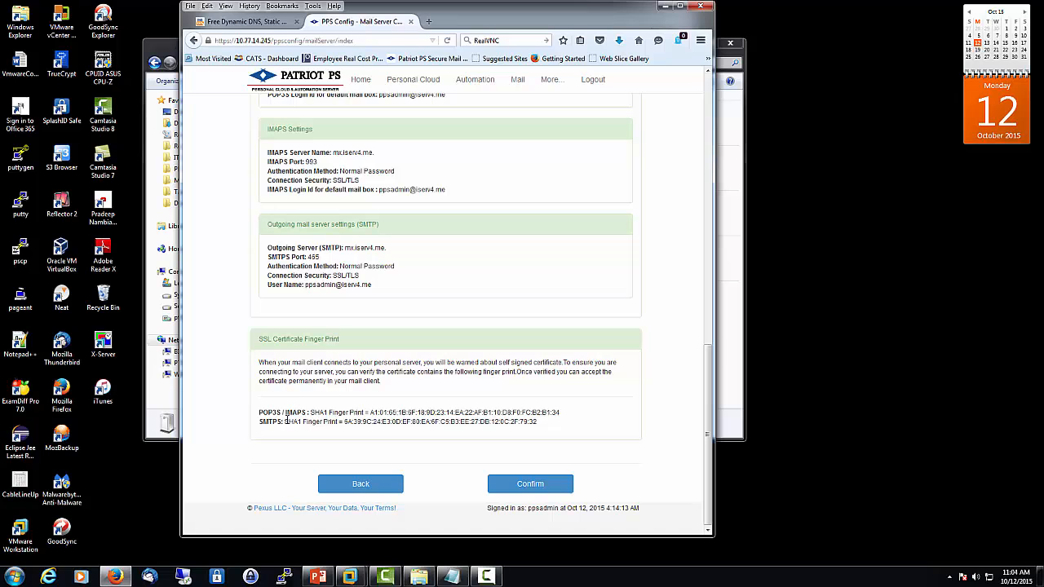
left_click_drag(706, 478, 679, 357)
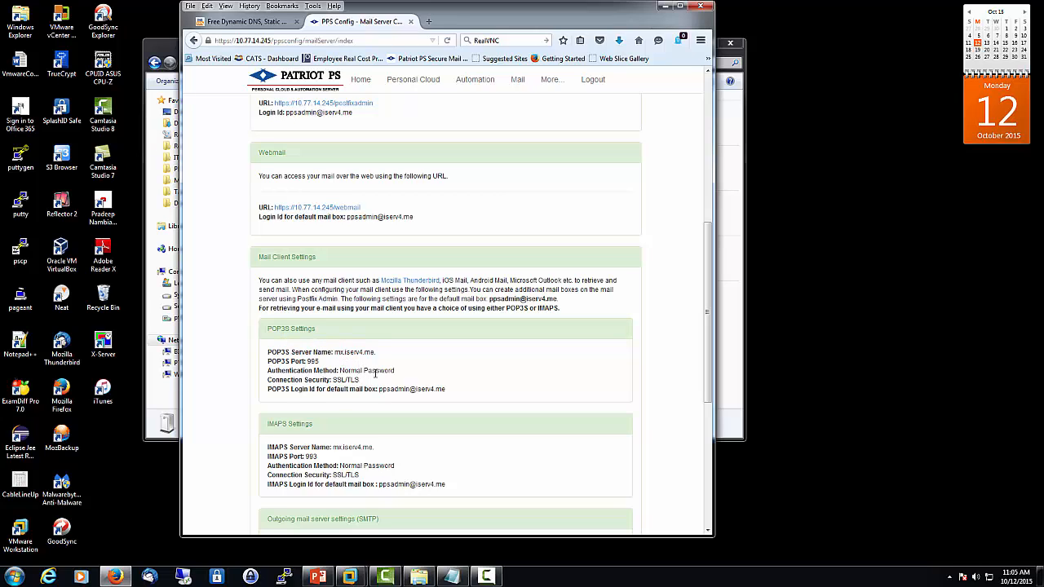
scroll(333, 403, "down", 2)
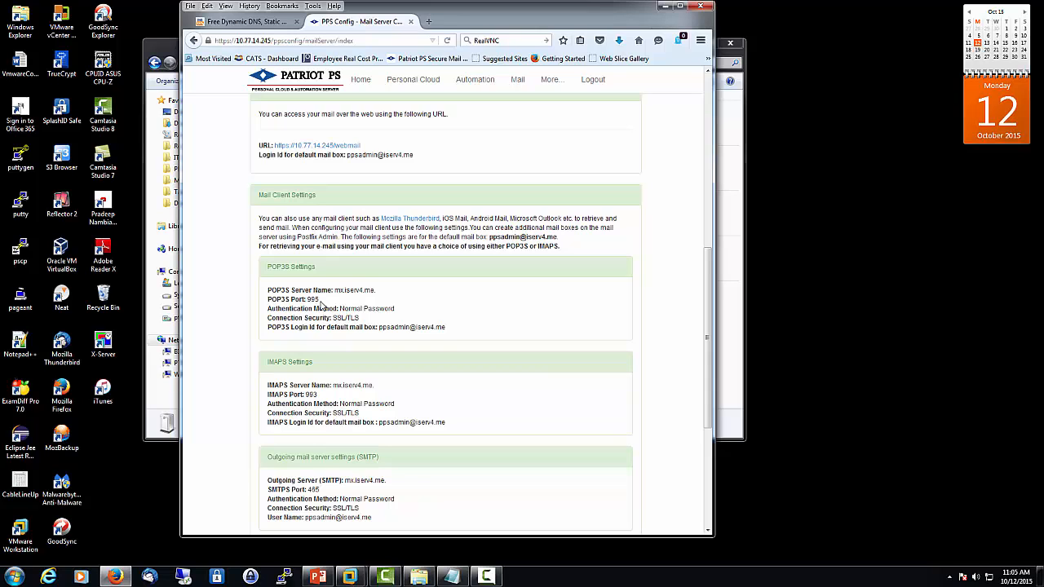
left_click_drag(707, 342, 708, 289)
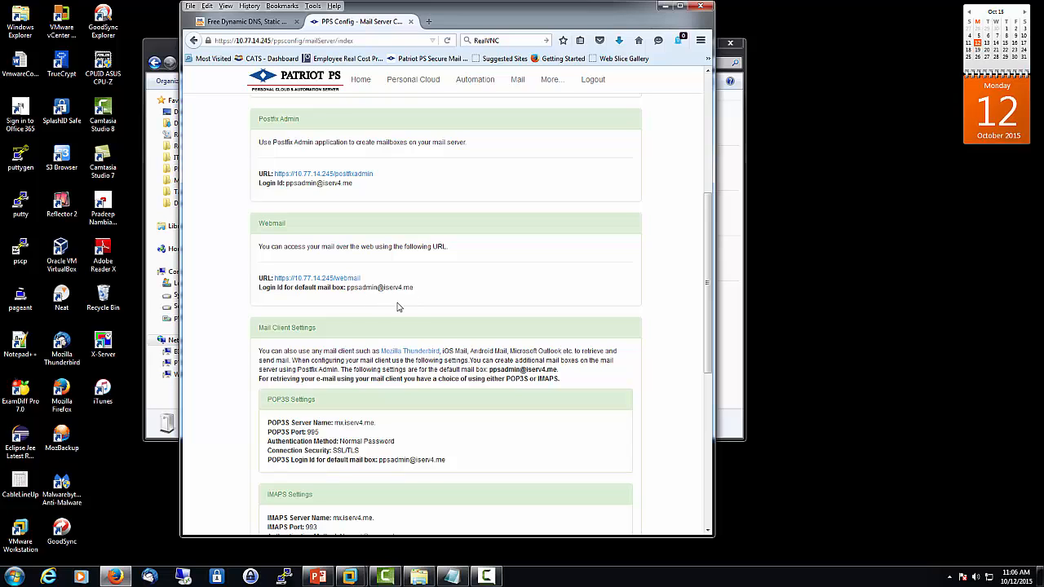
scroll(405, 290, "down", 5)
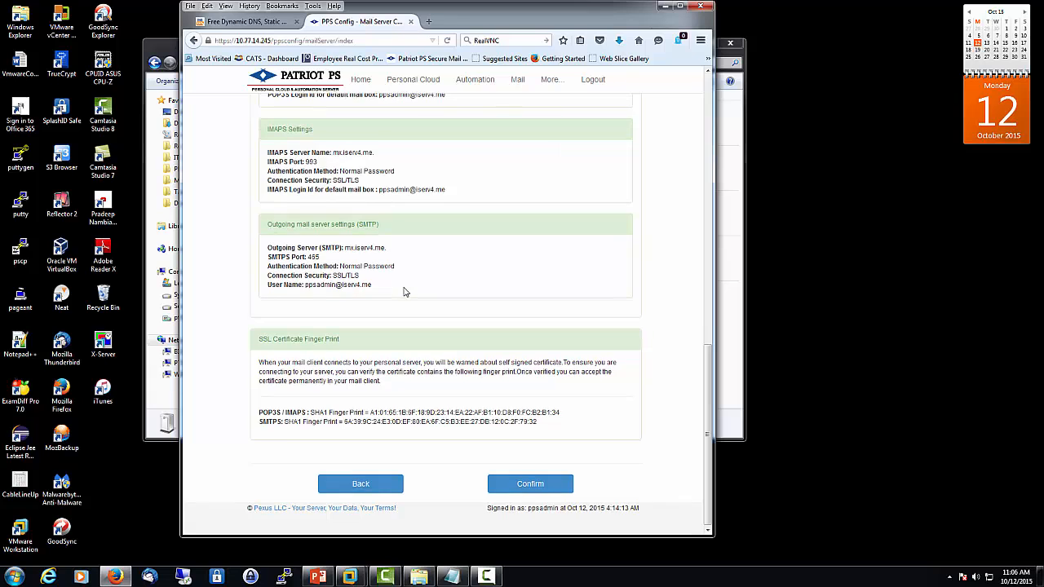
scroll(406, 289, "up", 10)
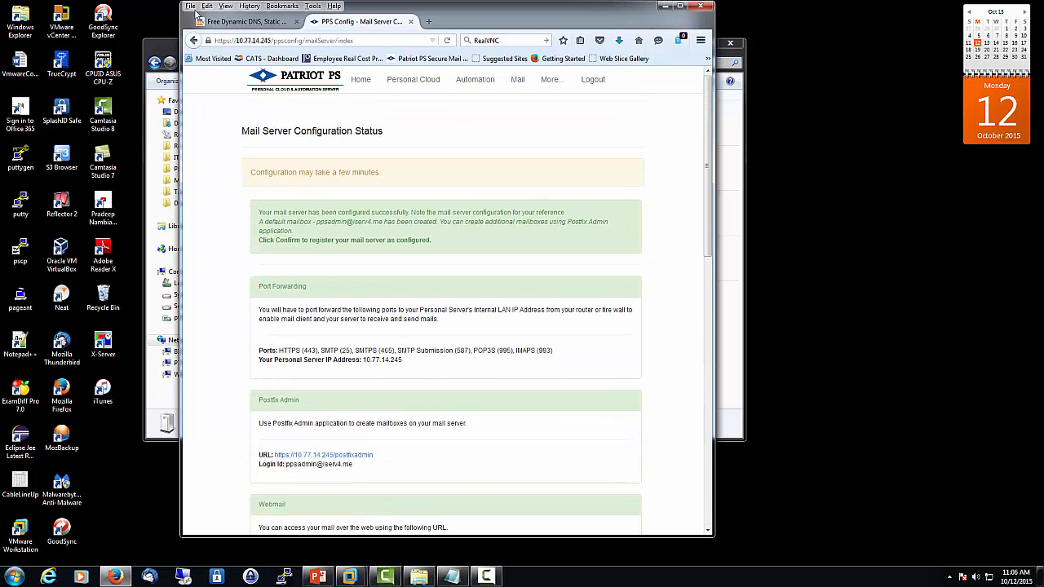
Print the Mail Server Configuration Status page to the Brother HL-2170W printer
left_click(191, 6)
left_click(220, 125)
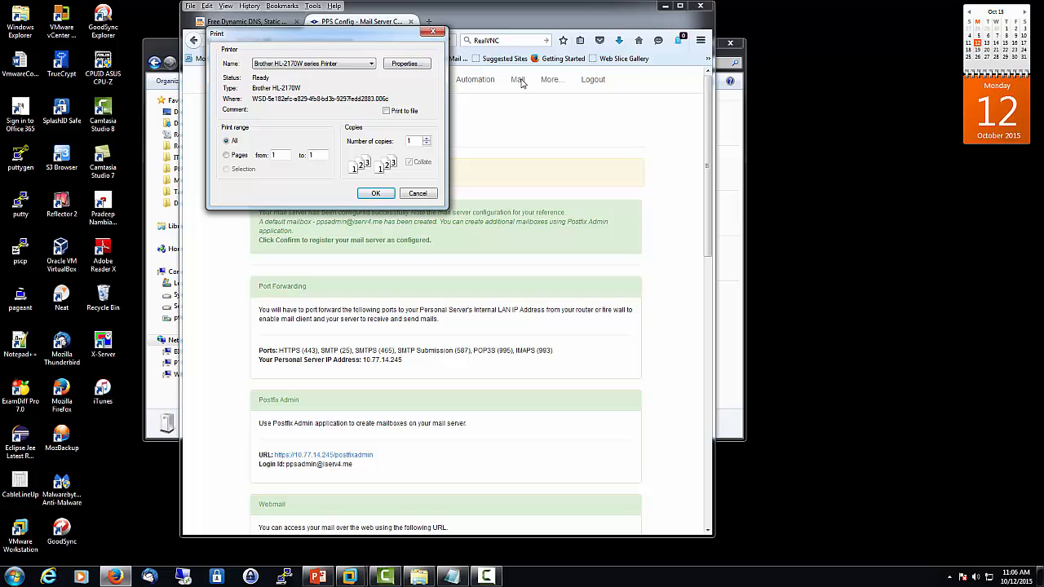
left_click(375, 194)
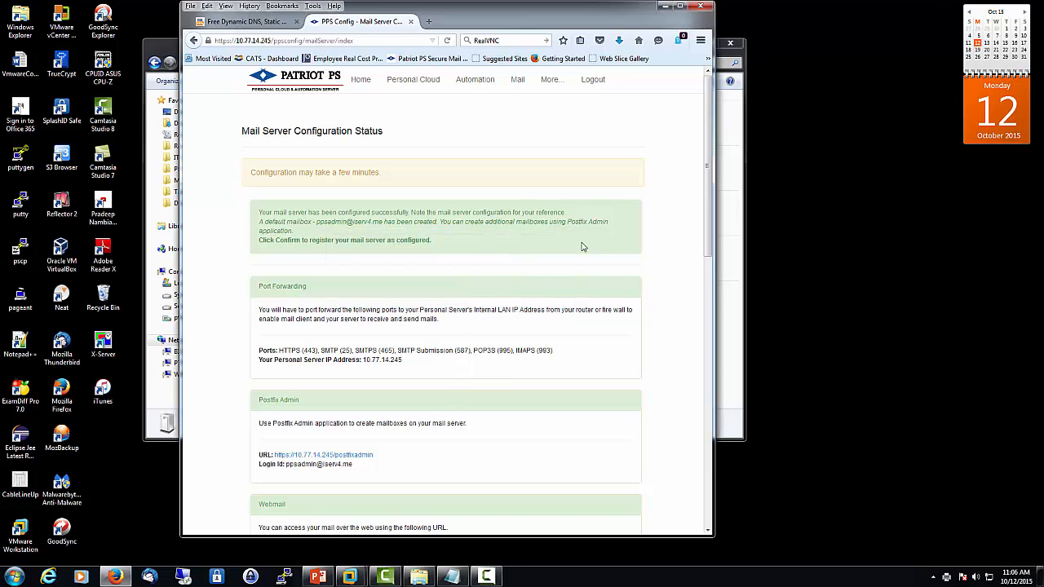
Confirm the mail server setup, then go to the Mail page showing it configured as an E-Mail Server
scroll(583, 246, "down", 10)
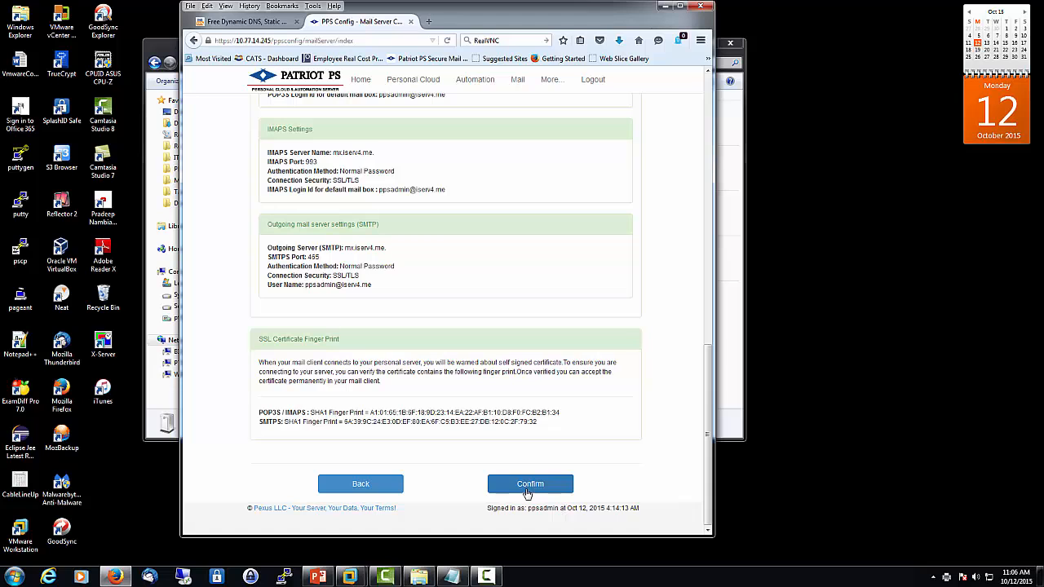
left_click(527, 486)
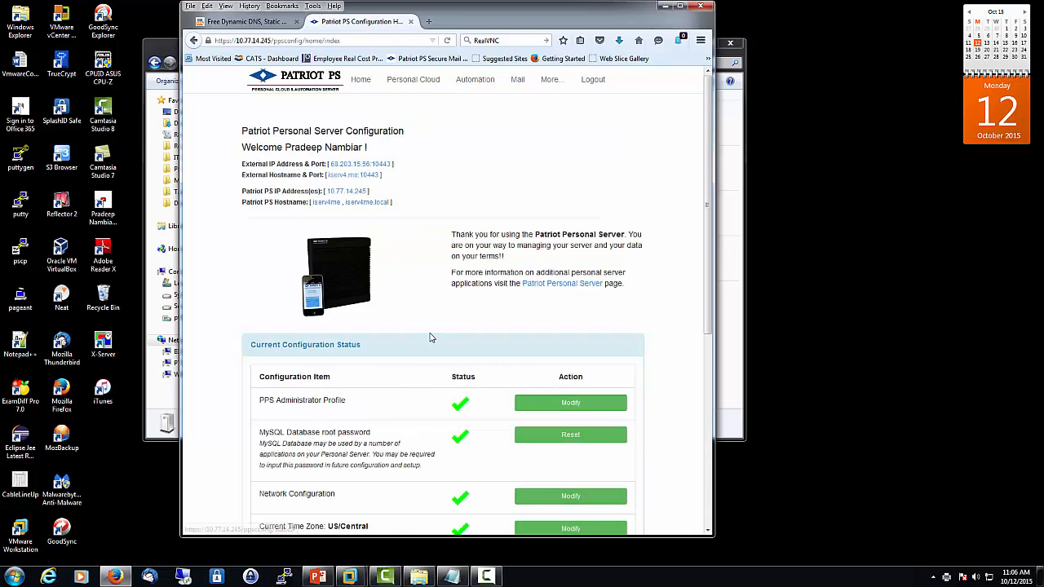
scroll(431, 338, "down", 5)
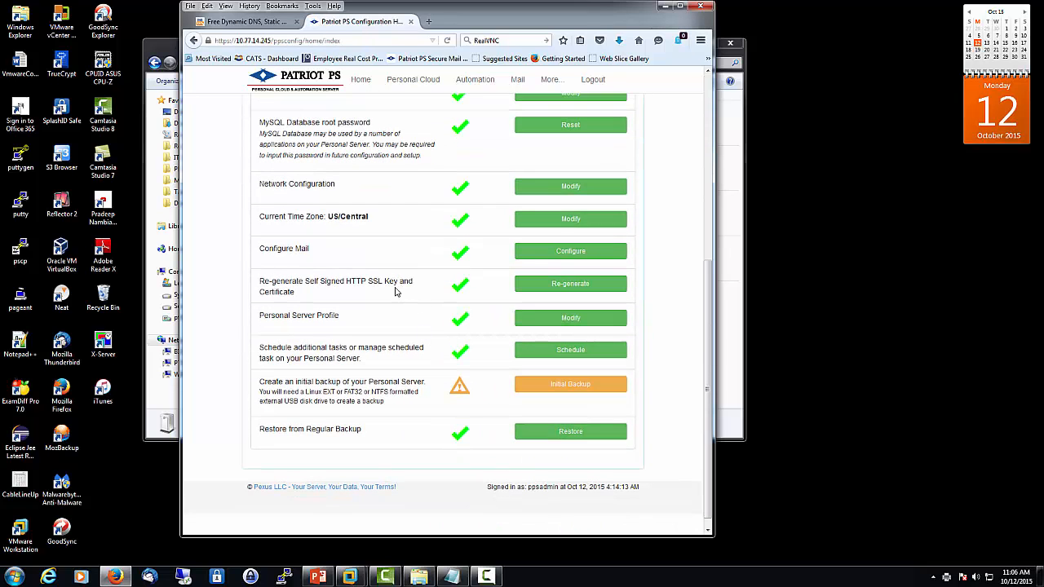
scroll(435, 333, "up", 5)
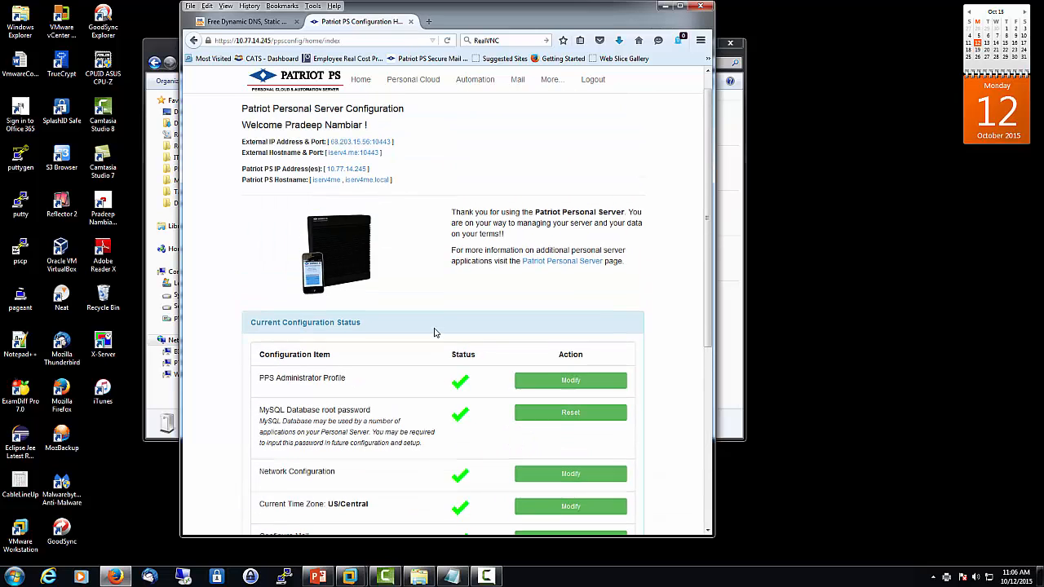
left_click(517, 79)
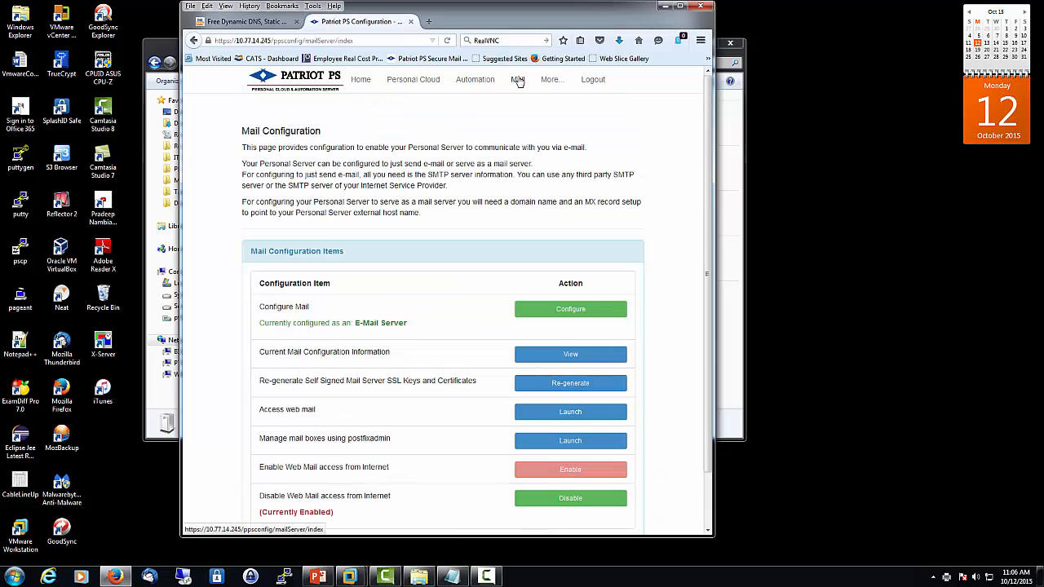
scroll(457, 291, "down", 2)
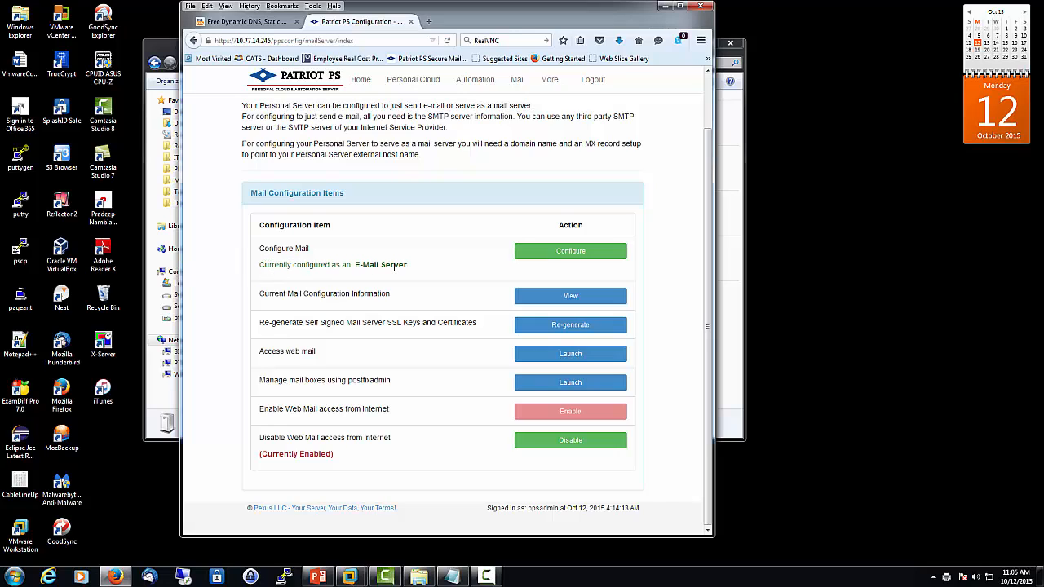
View the Mail Configuration Info page listing SMTP server mail.twc.com, mail ports and webmail access URLs
left_click(576, 302)
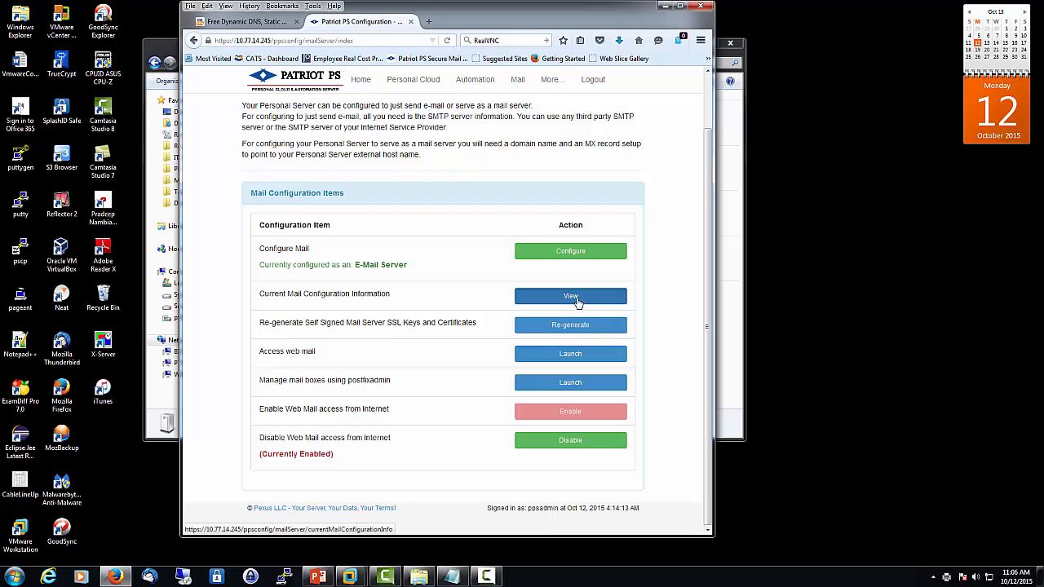
scroll(259, 227, "down", 1)
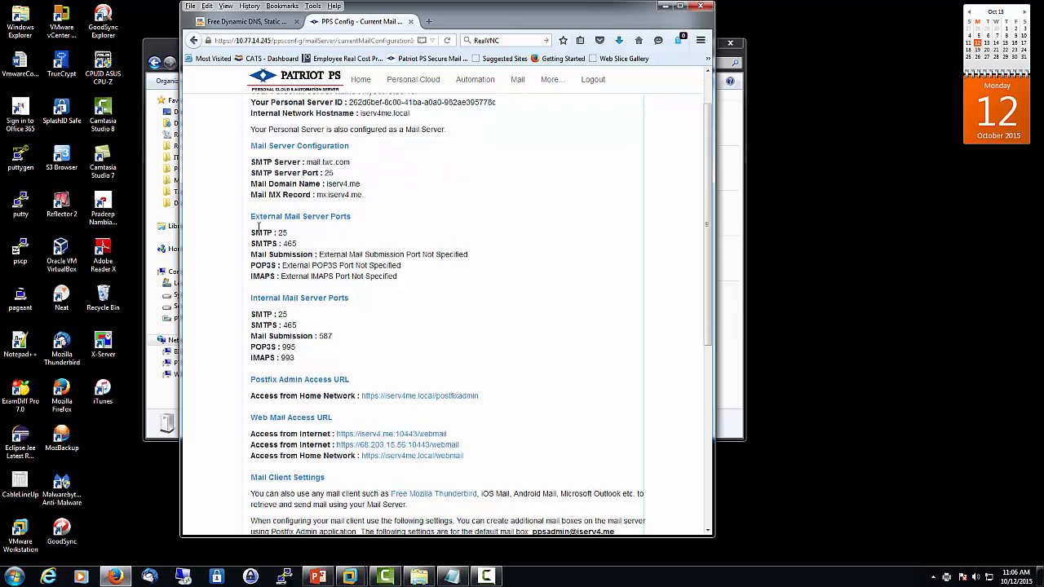
scroll(258, 226, "down", 7)
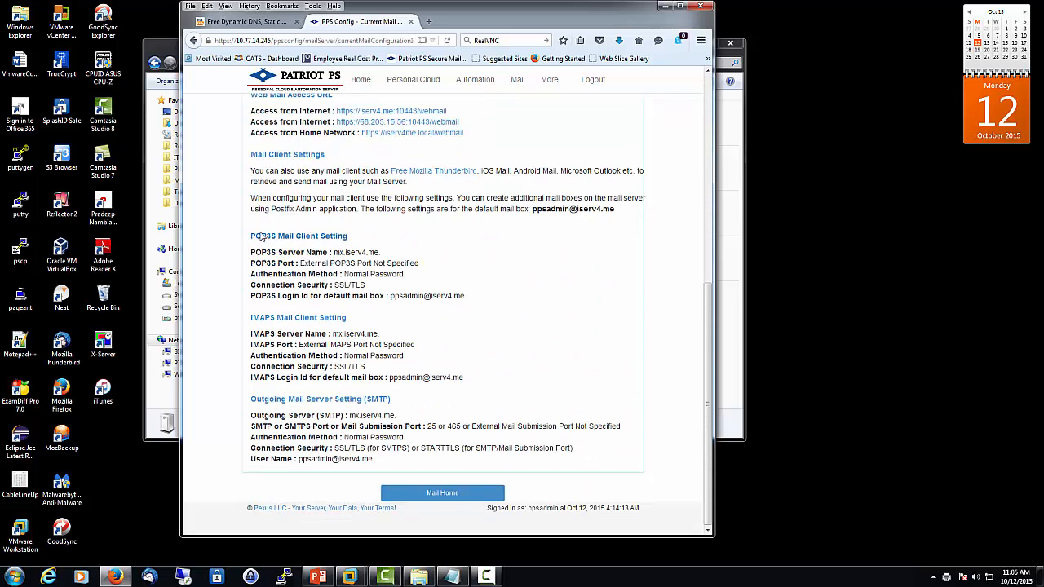
scroll(261, 236, "up", 7)
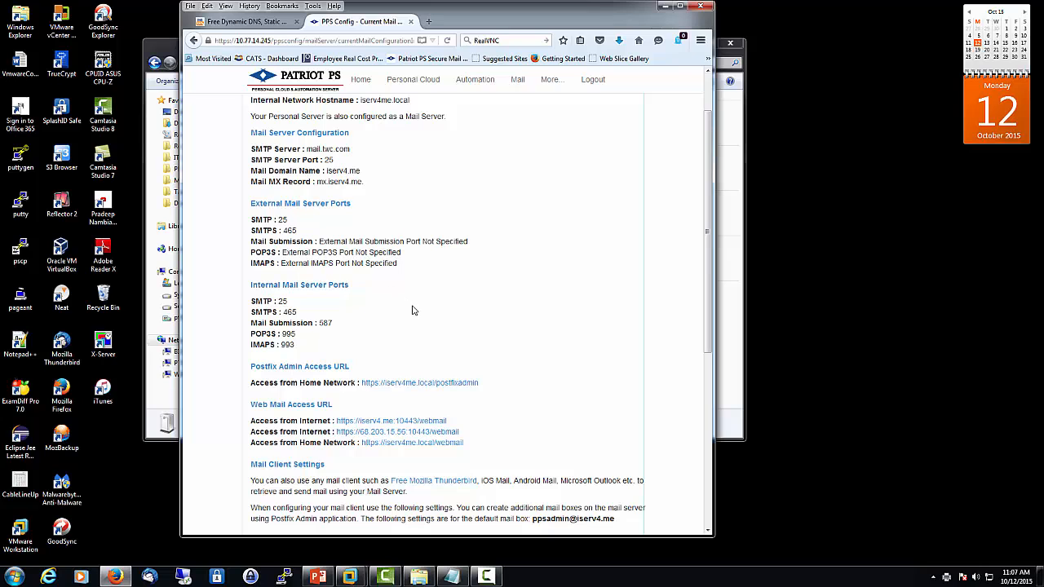
scroll(412, 313, "down", 2)
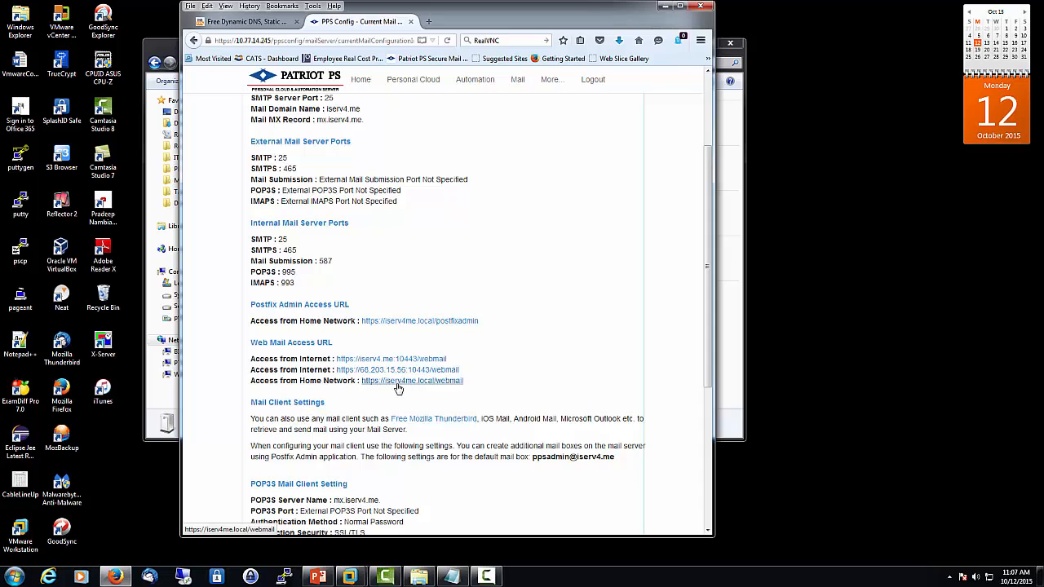
scroll(531, 359, "up", 2)
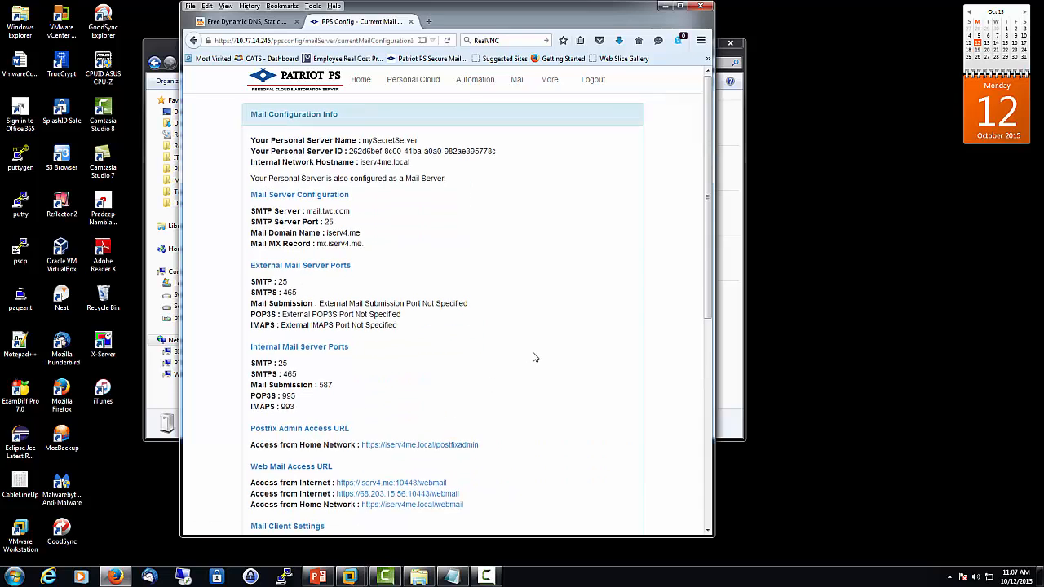